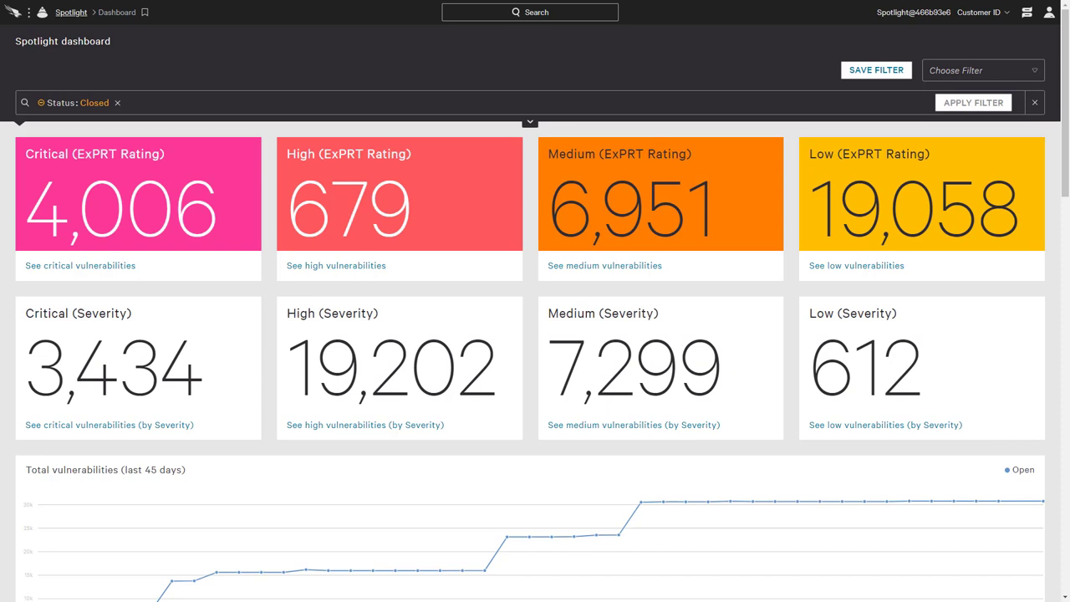
Step: Bring up the main navigation menu from the Falcon logo
click(15, 15)
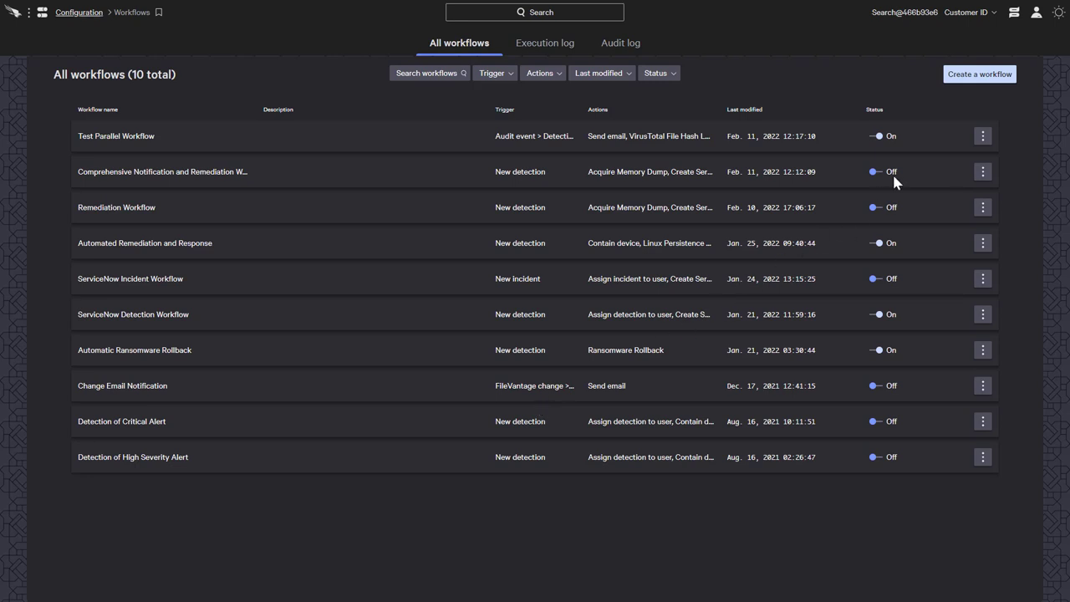
Step: Create a new workflow with trigger Spotlight user action > Vulnerability and confirm it
click(979, 73)
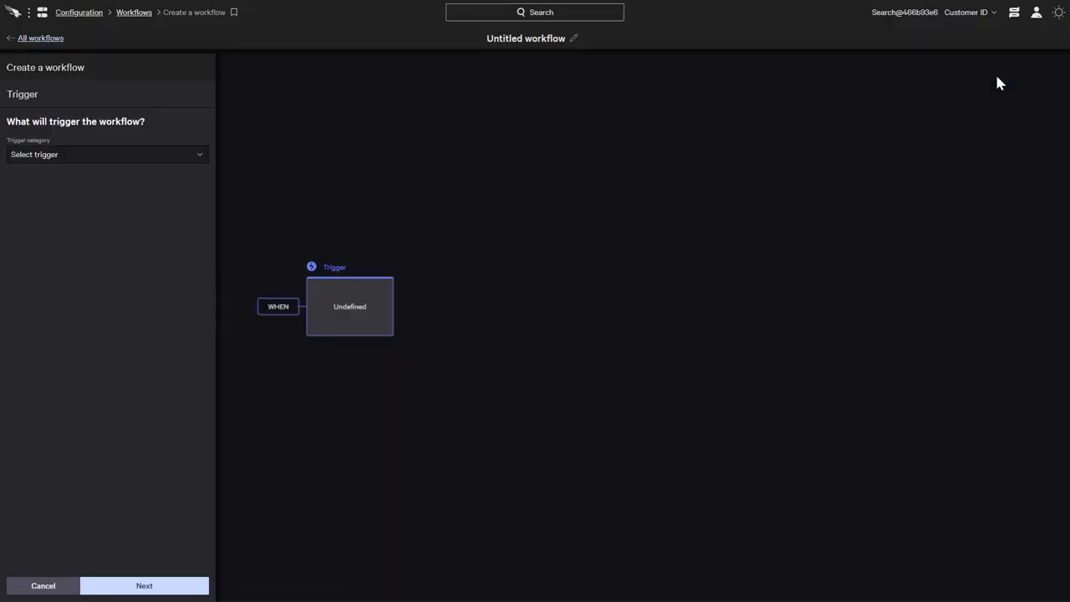
click(201, 154)
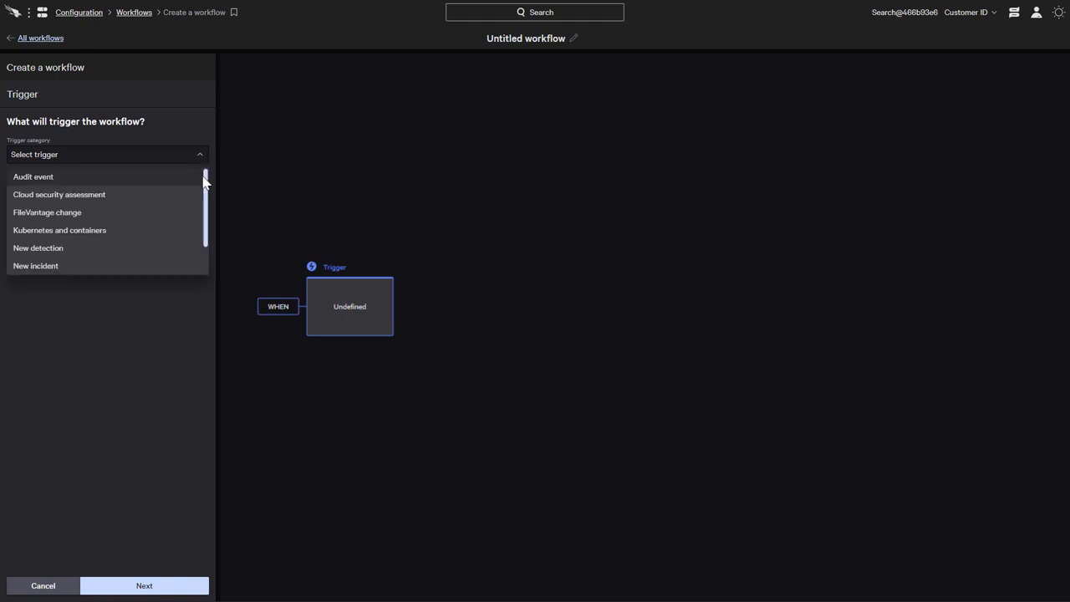
drag(206, 179, 206, 247)
click(195, 251)
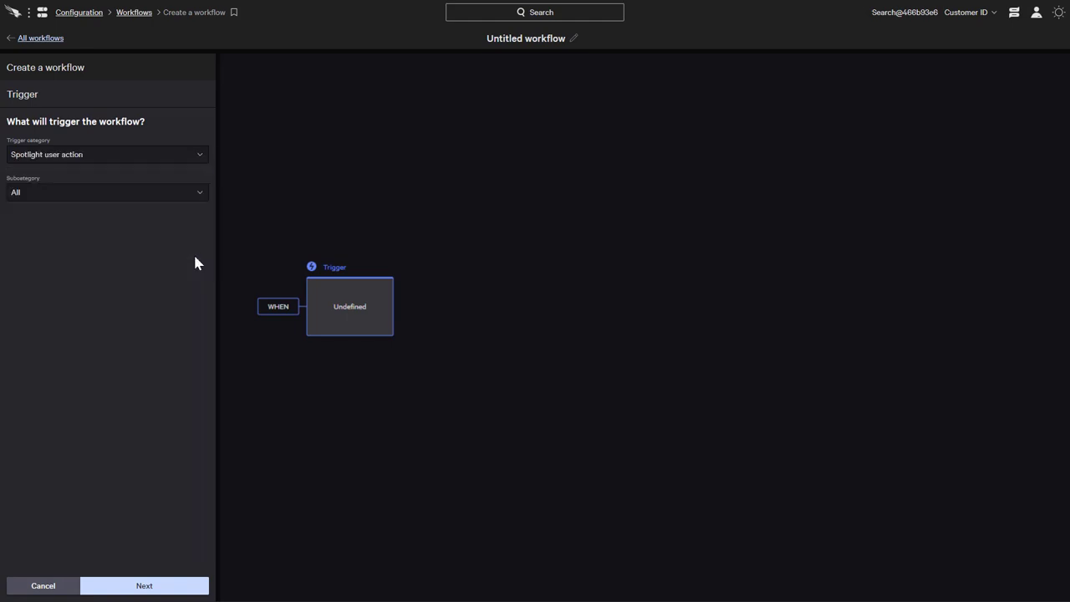
click(191, 201)
click(164, 248)
click(158, 585)
Step: Add the condition ExPRT rating is not equal to Low and confirm the step
click(408, 308)
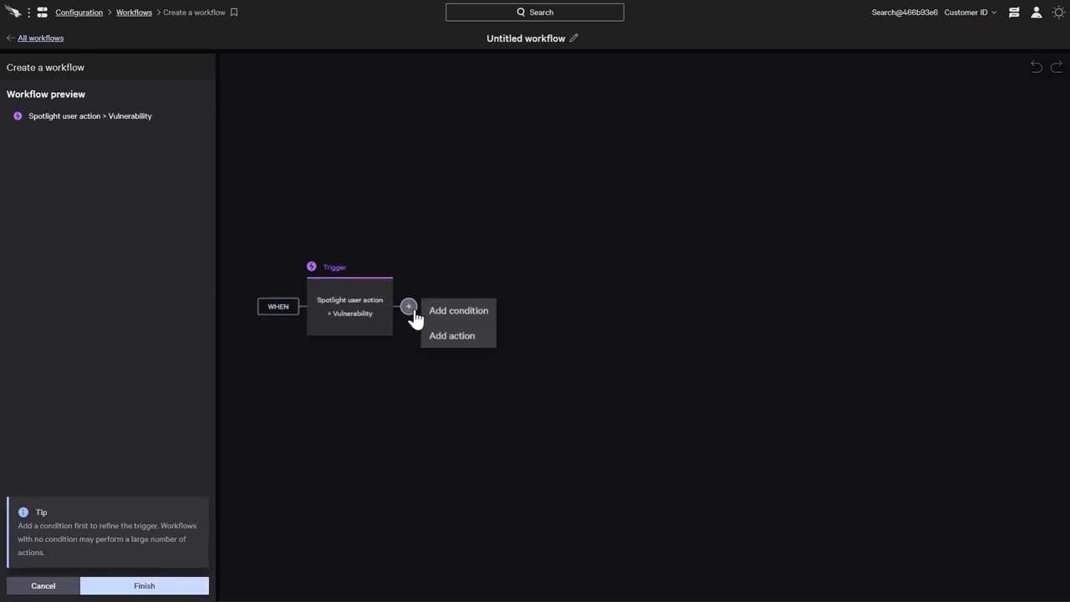
click(443, 310)
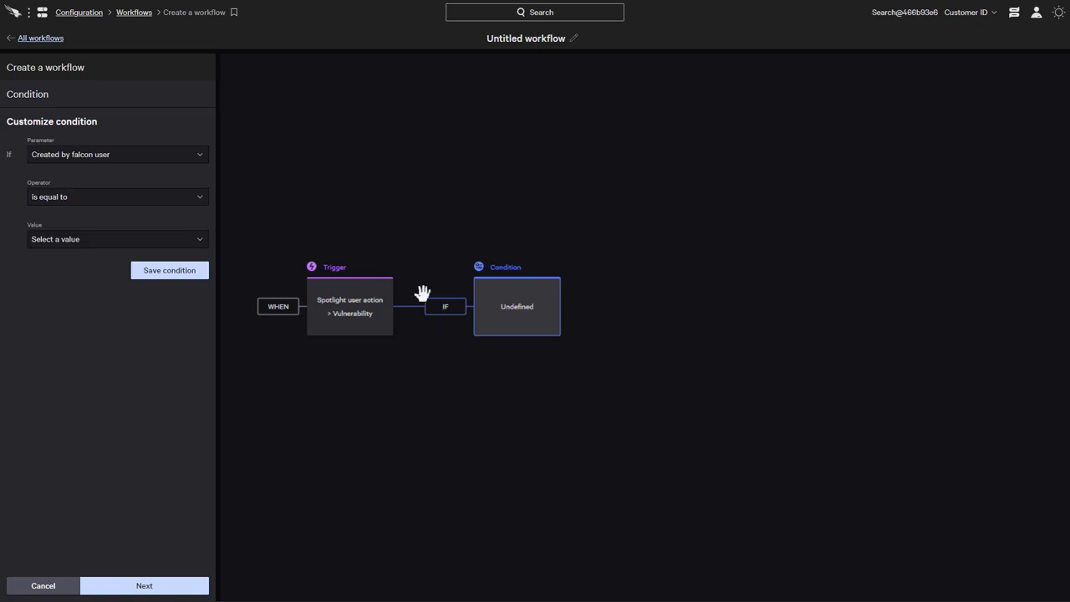
click(199, 154)
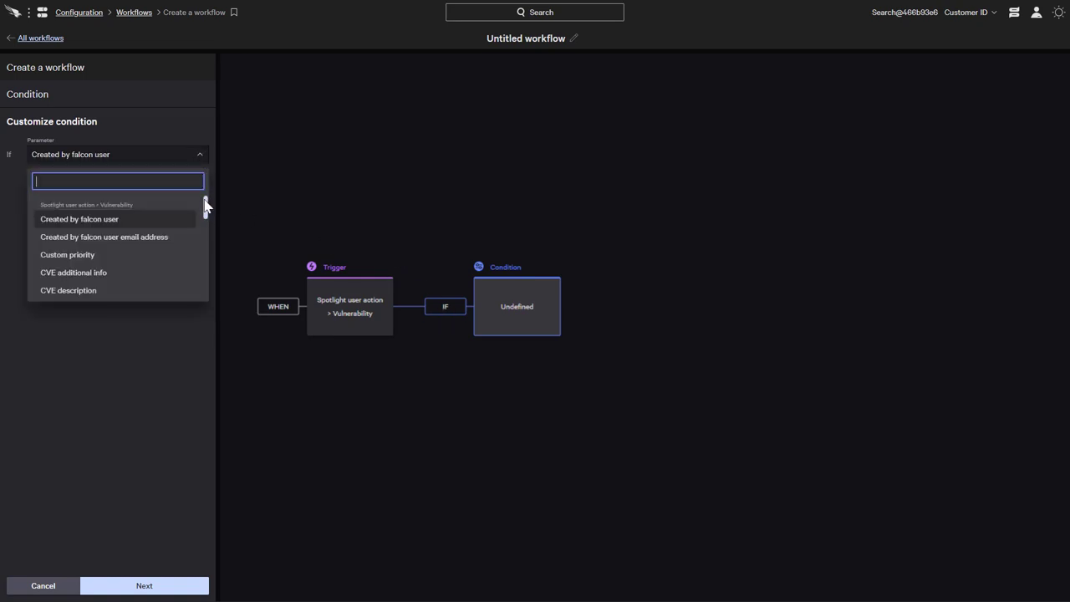
drag(206, 205, 201, 272)
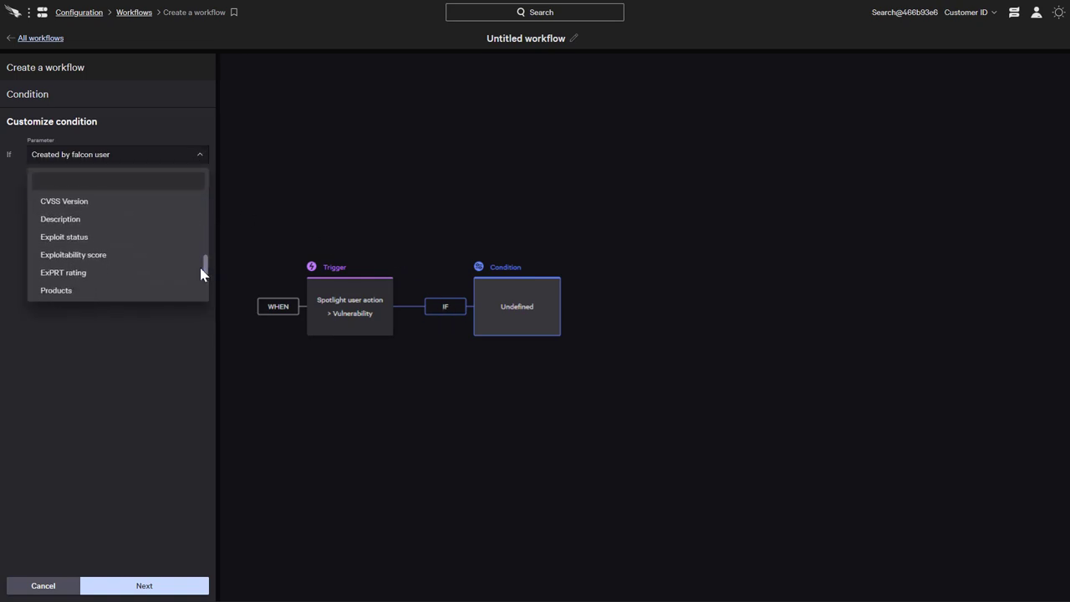
click(125, 273)
click(184, 197)
click(168, 237)
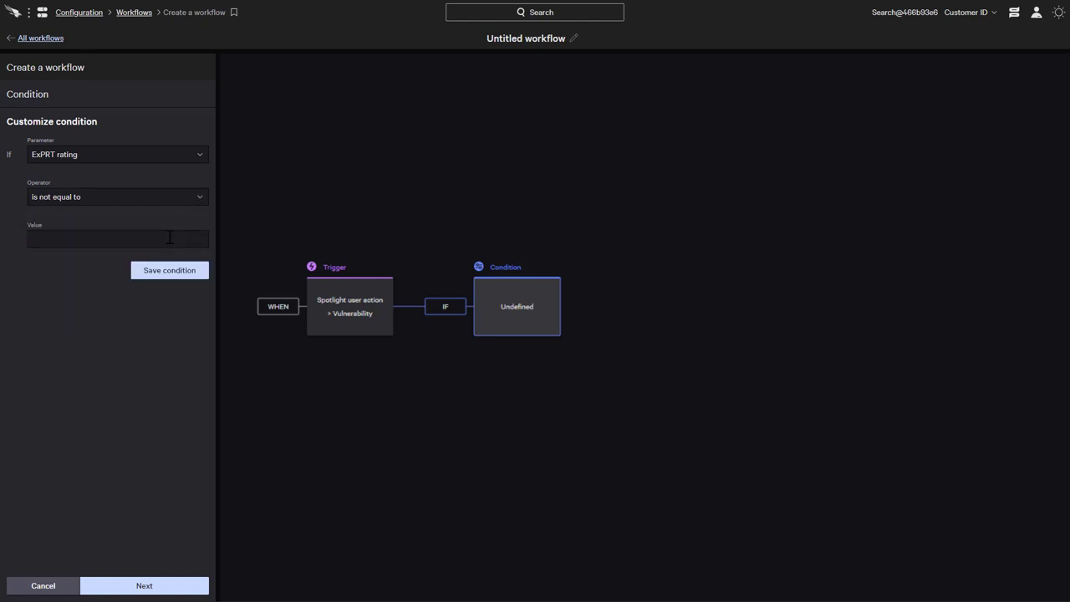
text(Low)
click(170, 270)
click(144, 585)
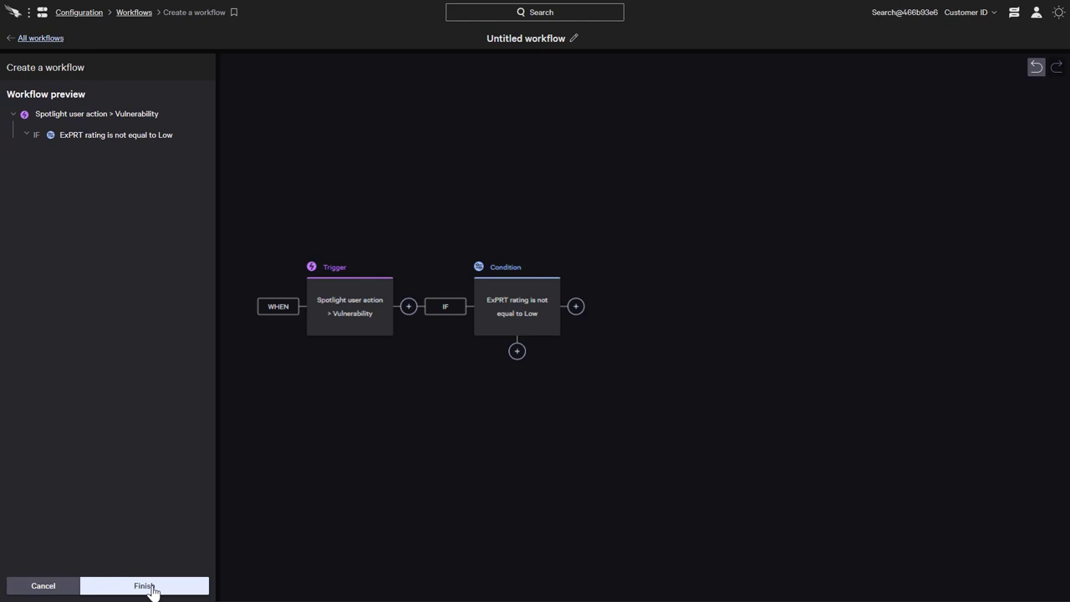
Step: Add a Notifications action Create ServiceNow incident on the TMM Service Now Integration account with description fields
click(576, 309)
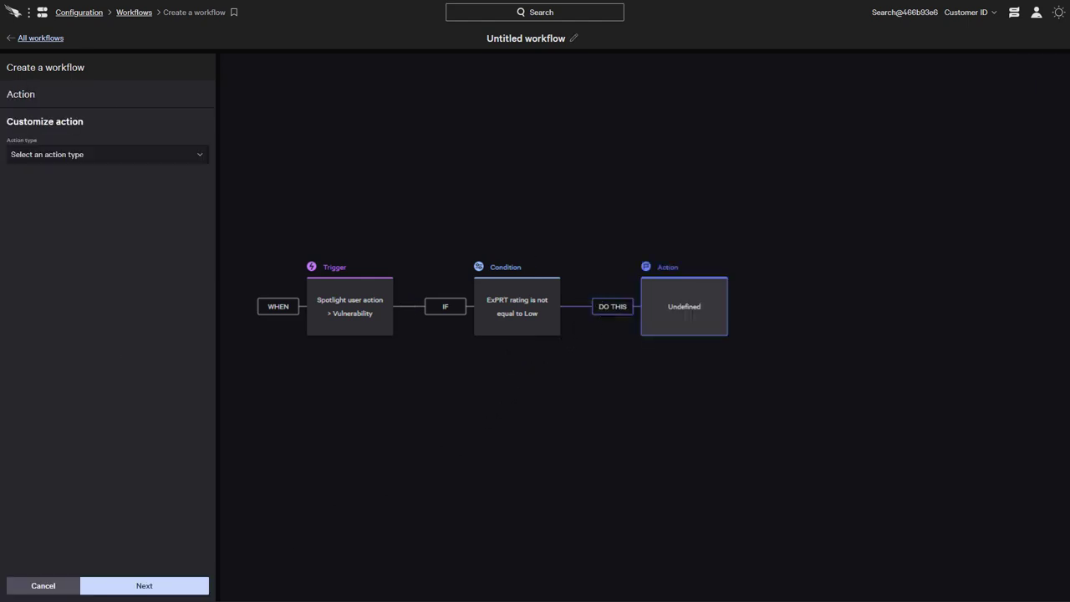
click(199, 157)
click(154, 177)
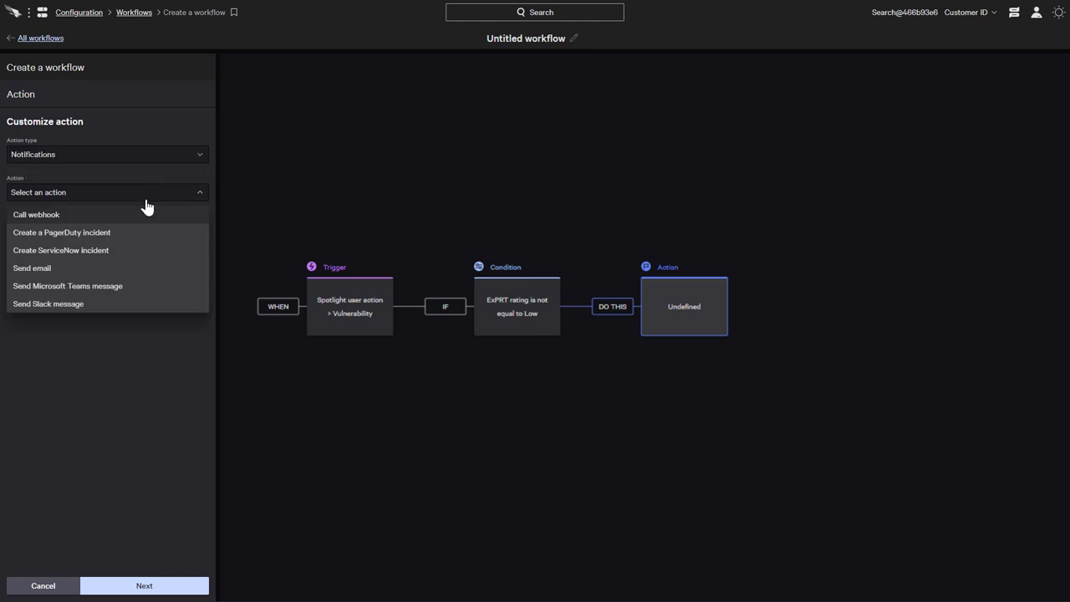
click(142, 250)
click(198, 238)
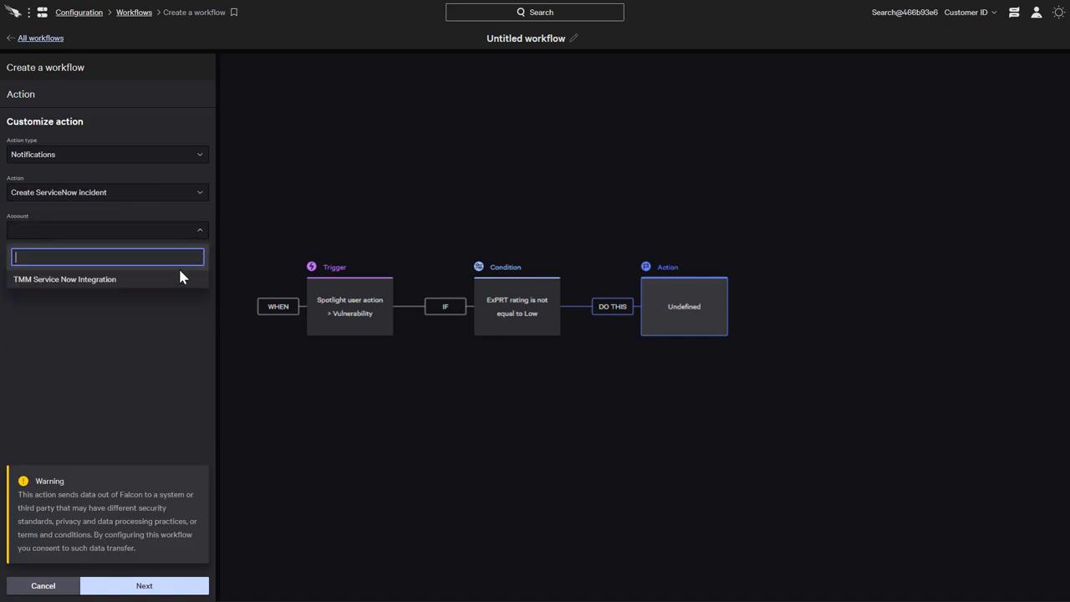
click(177, 273)
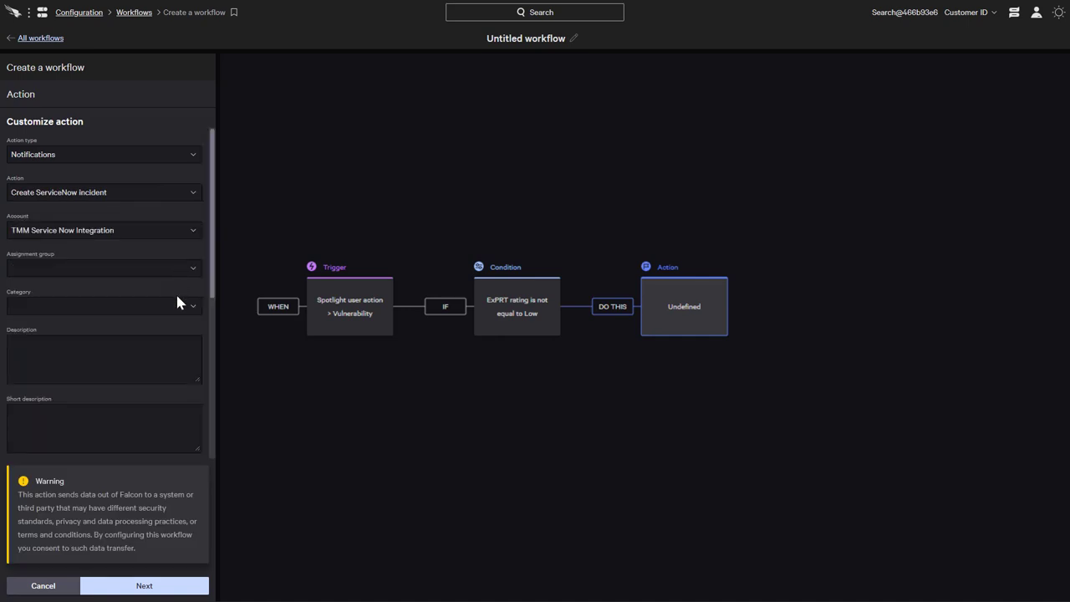
click(155, 351)
text(Create ServiceNow Incident if ExPRT rating is greater than low)
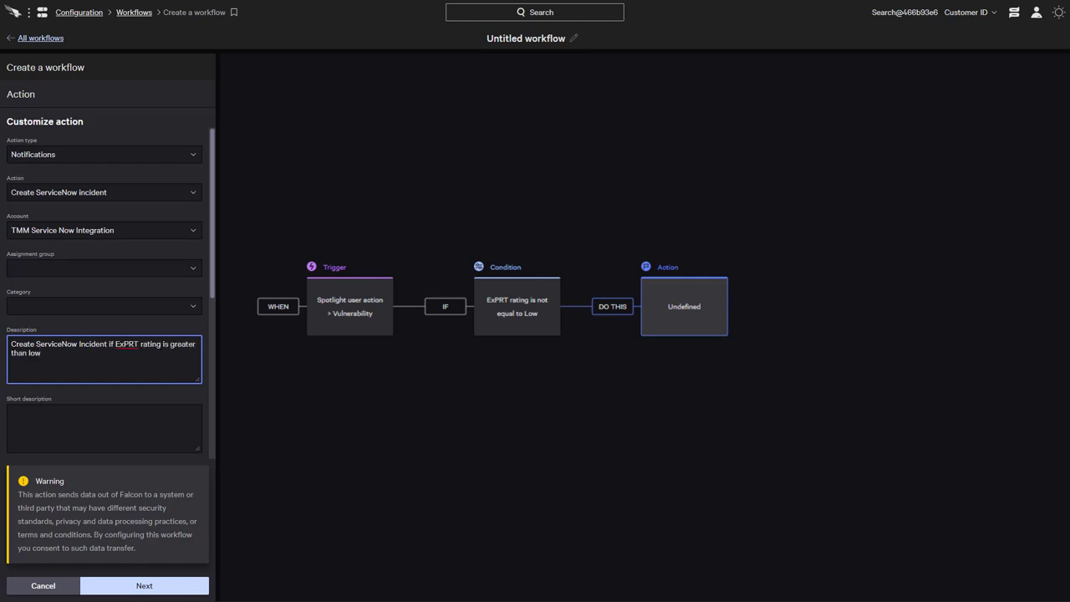
click(132, 424)
text(ServiceNow Sp)
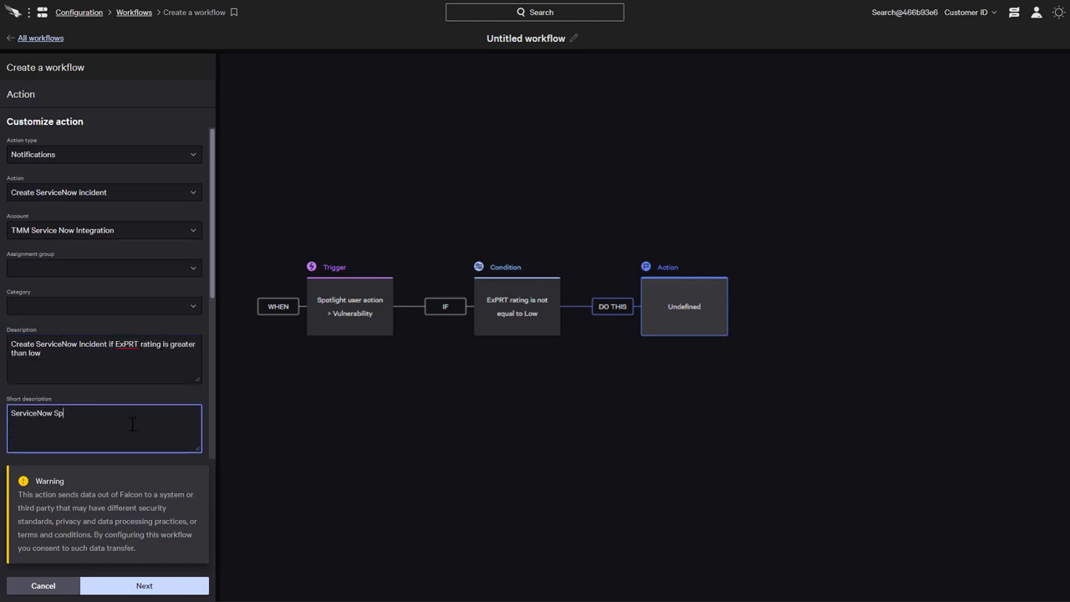
text(otlight incident)
scroll(132, 401, down, 3)
scroll(133, 335, down, 2)
Step: Include CVE ID, CVE description, Custom priority and Exploit status in the incident data and finish the action
click(75, 201)
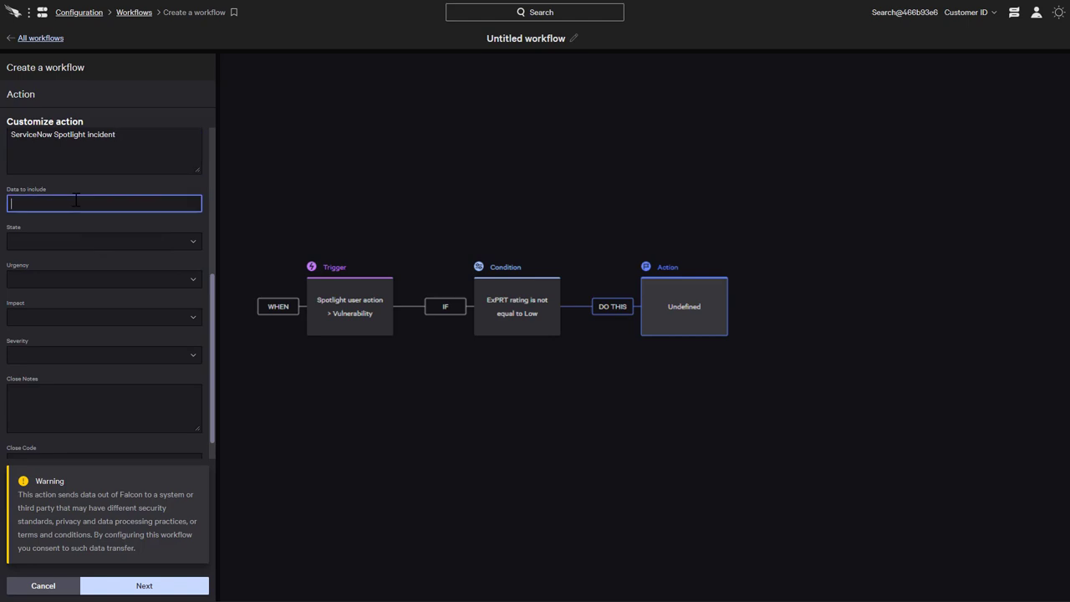
click(67, 232)
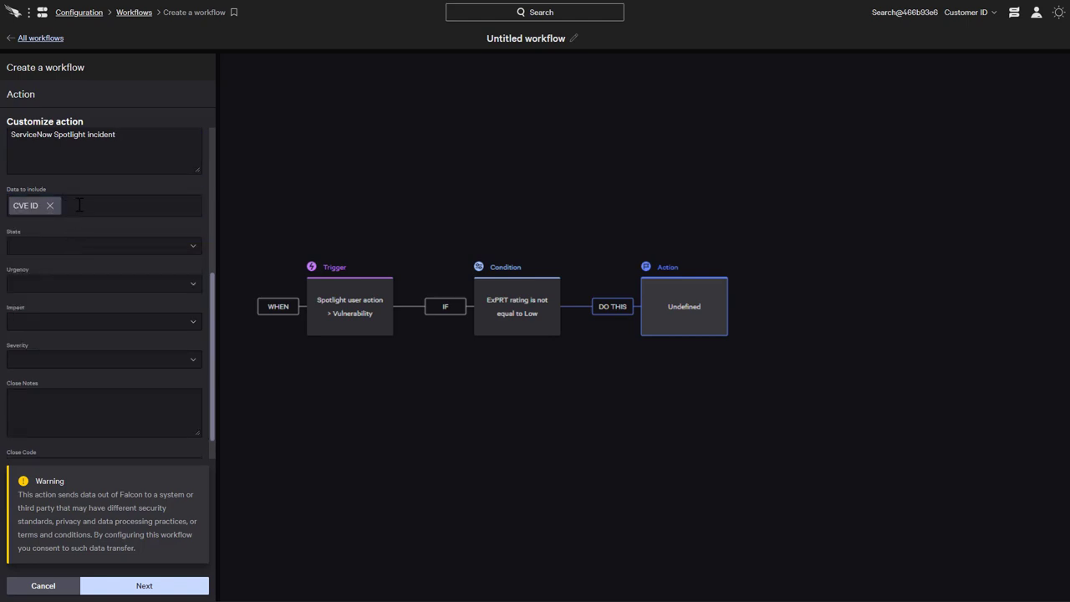
click(78, 204)
click(79, 259)
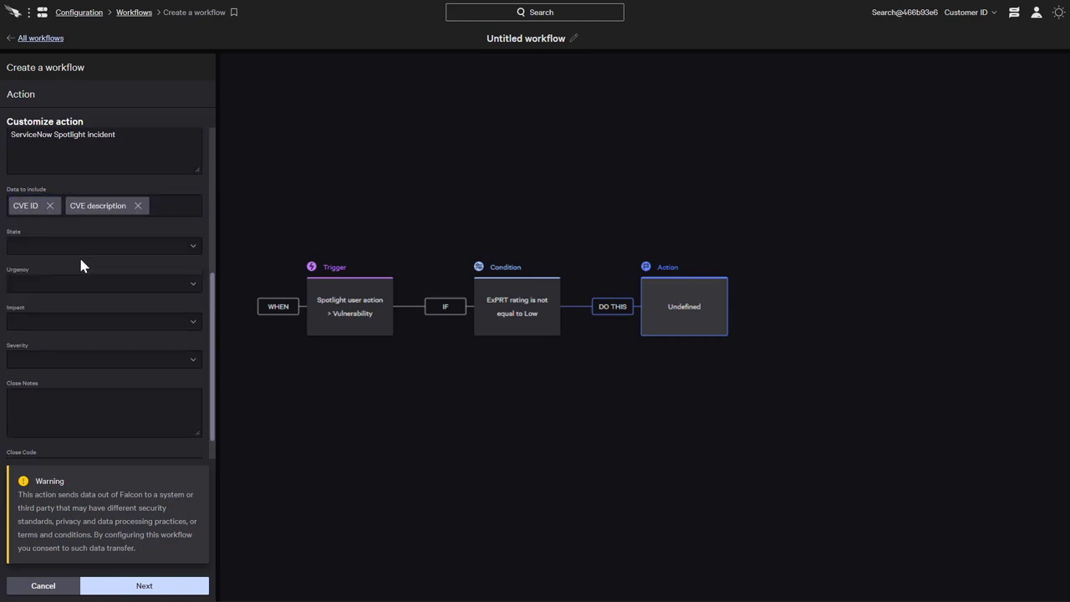
click(157, 205)
scroll(161, 254, down, 3)
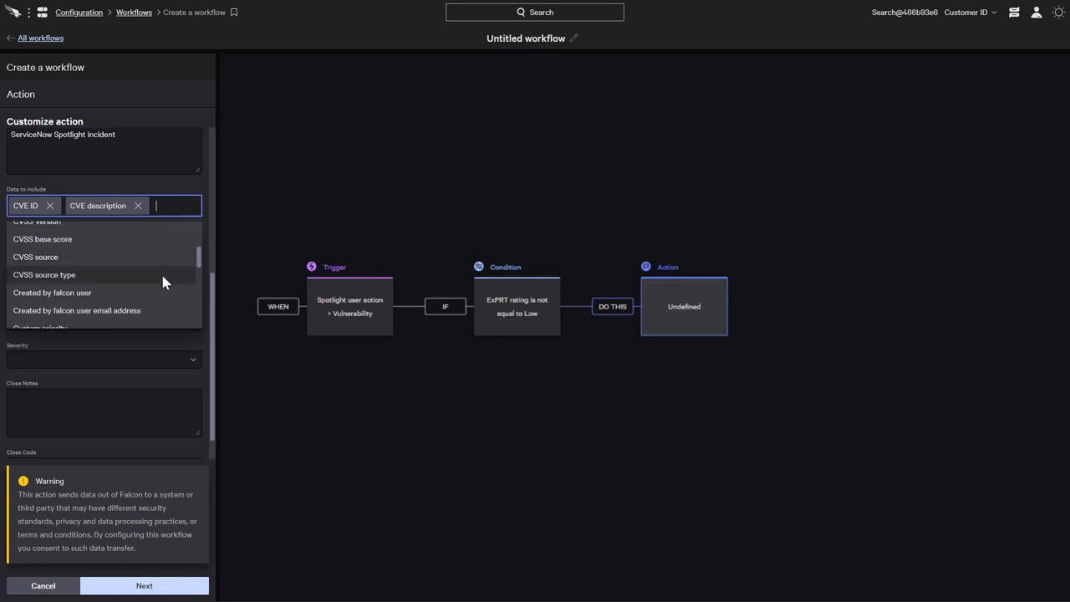
scroll(160, 272, down, 2)
click(160, 274)
click(165, 218)
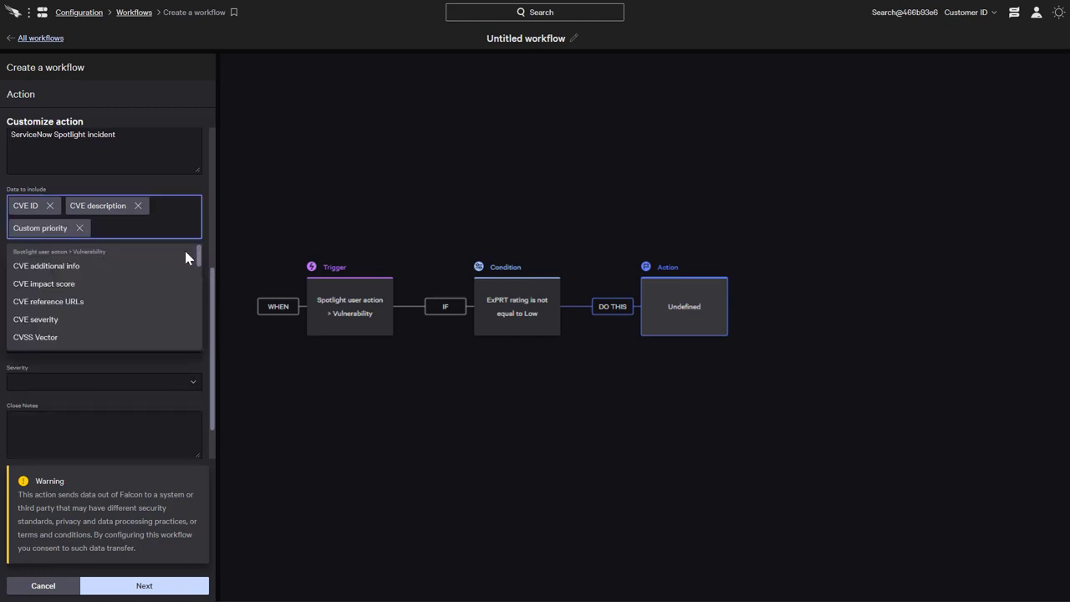
drag(199, 251, 199, 305)
click(152, 268)
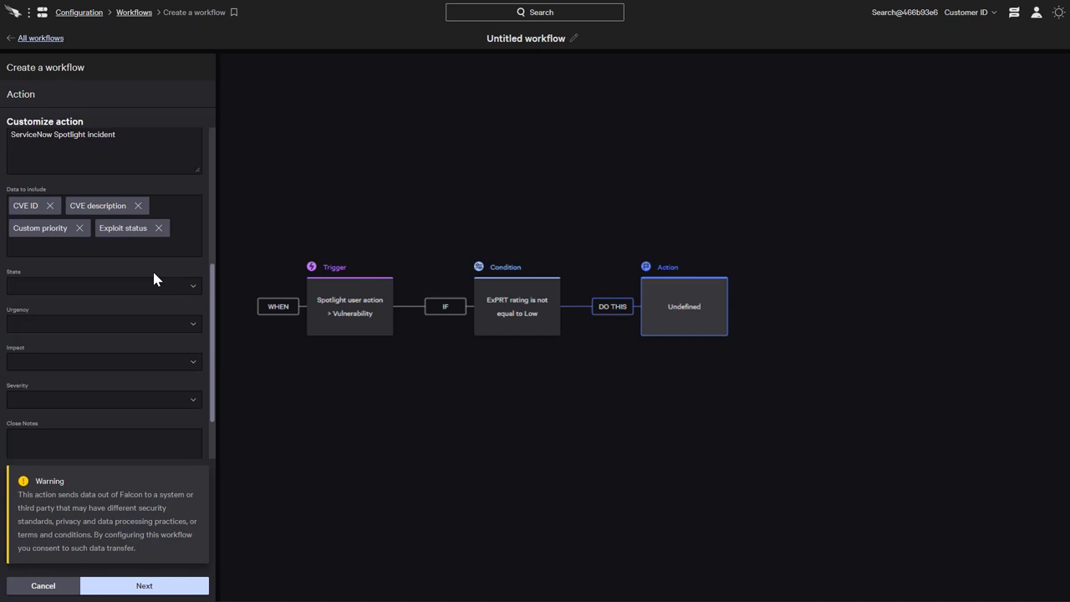
click(159, 585)
Step: Save the workflow as Spotlight ServiceNow higher than low, switched on
click(159, 588)
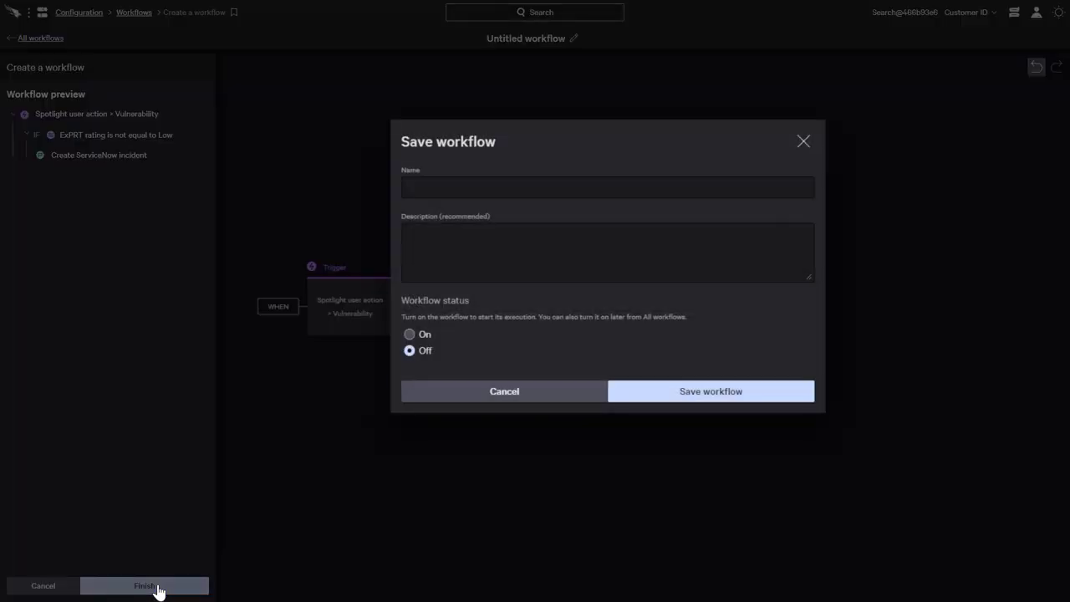
click(468, 190)
text(Spotlight ServiceNow higher than low)
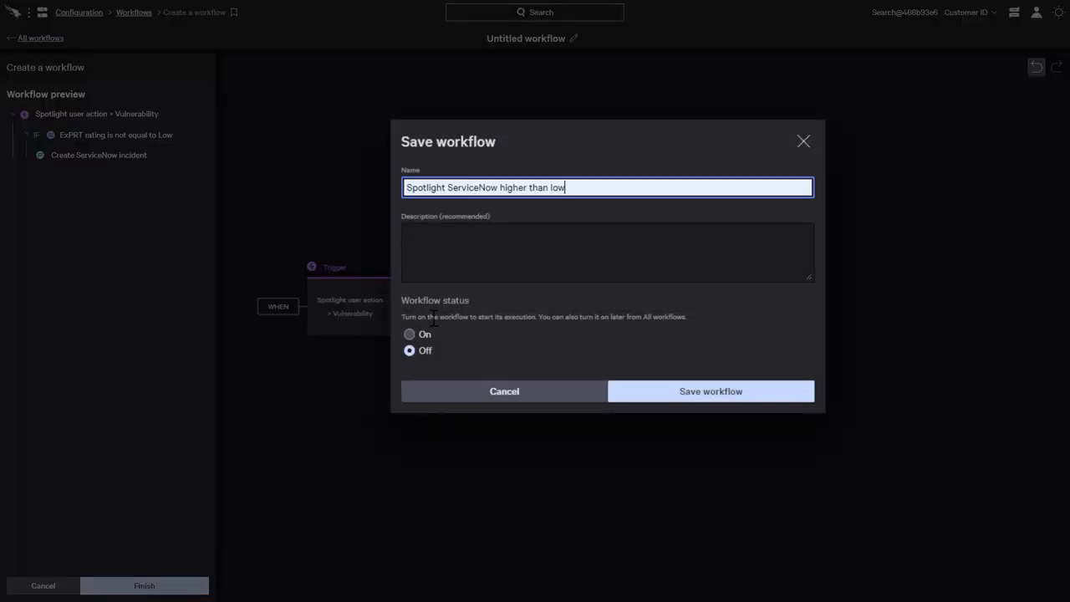
click(701, 392)
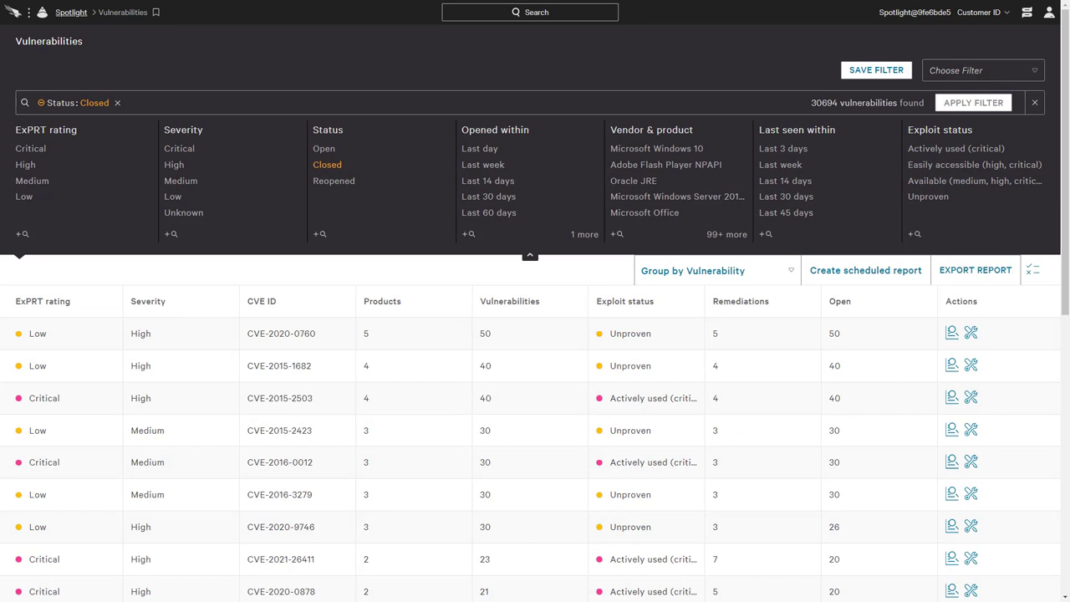
Step: Filter vulnerabilities to Critical ExPRT rating on Microsoft Windows 10 and apply
click(30, 148)
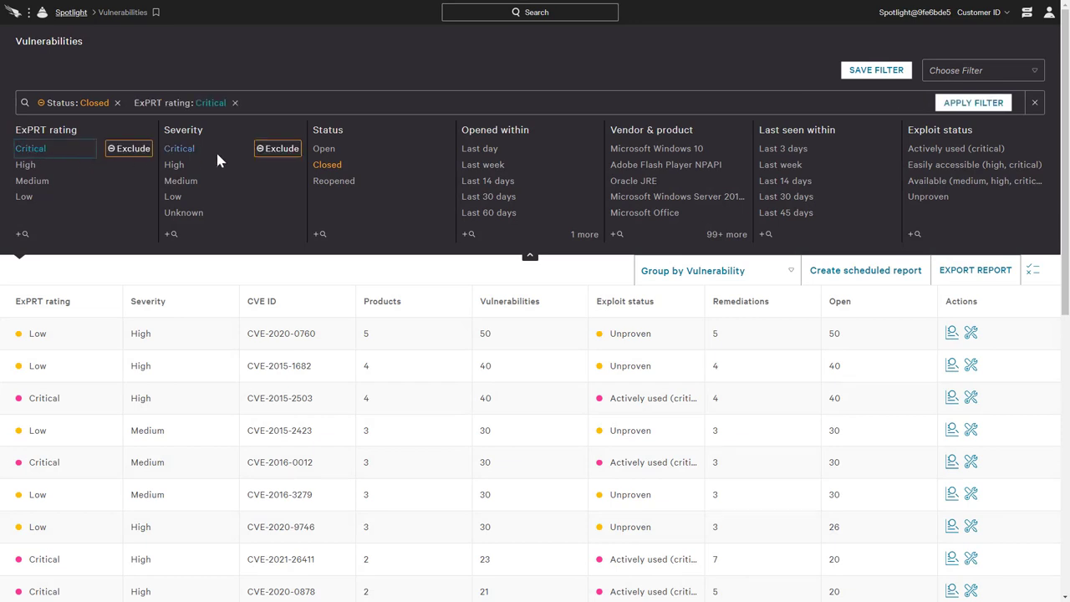
click(644, 149)
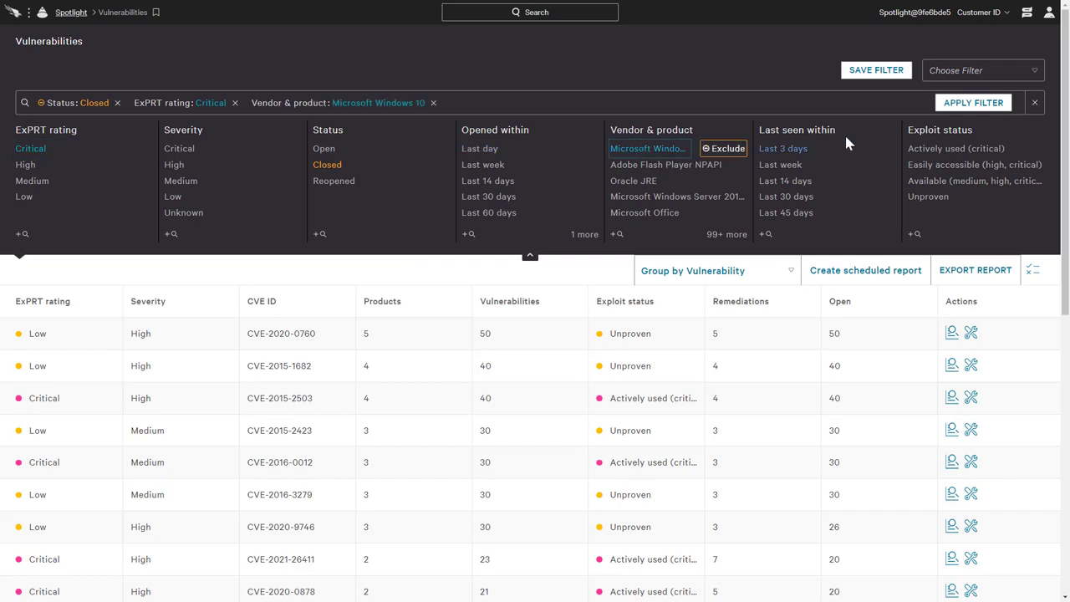
click(967, 102)
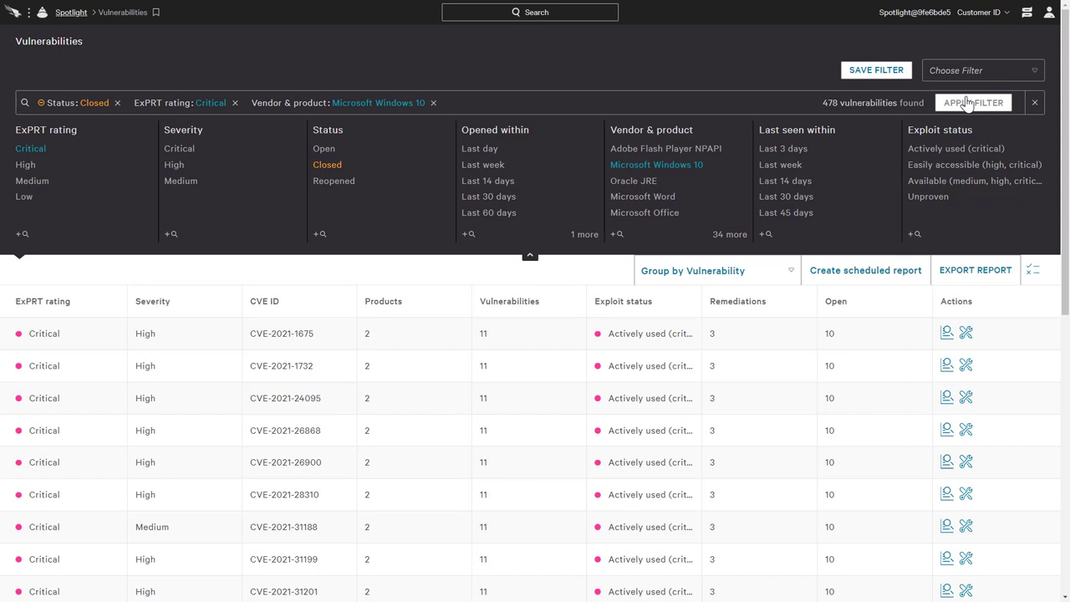
Step: Submit a High-priority ticket for CVE-2021-1675 described as Critical Windows Vuln
click(966, 333)
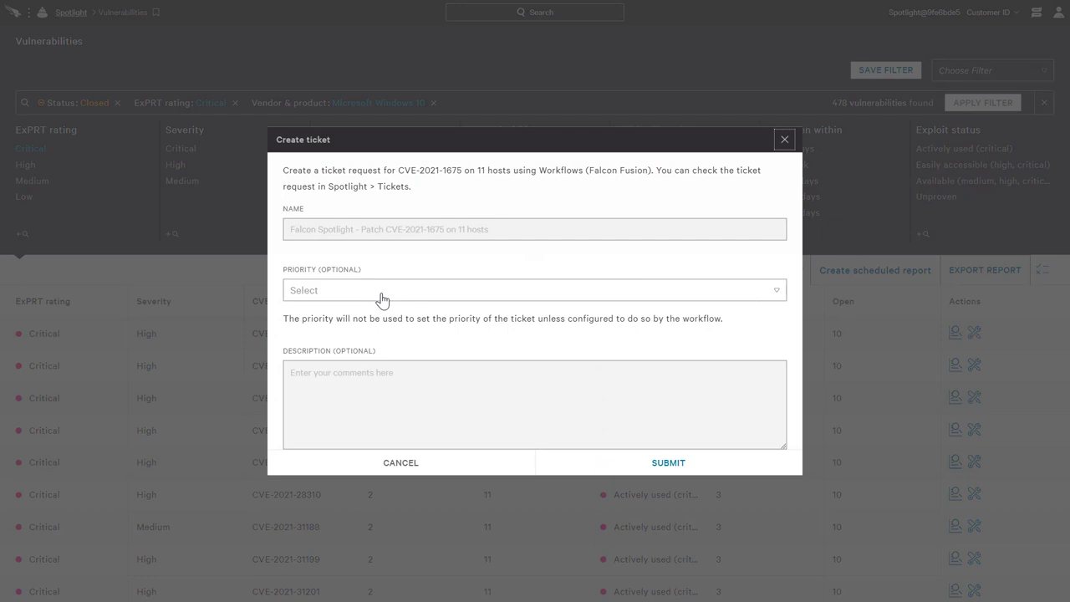
click(382, 293)
click(326, 370)
text(Critic)
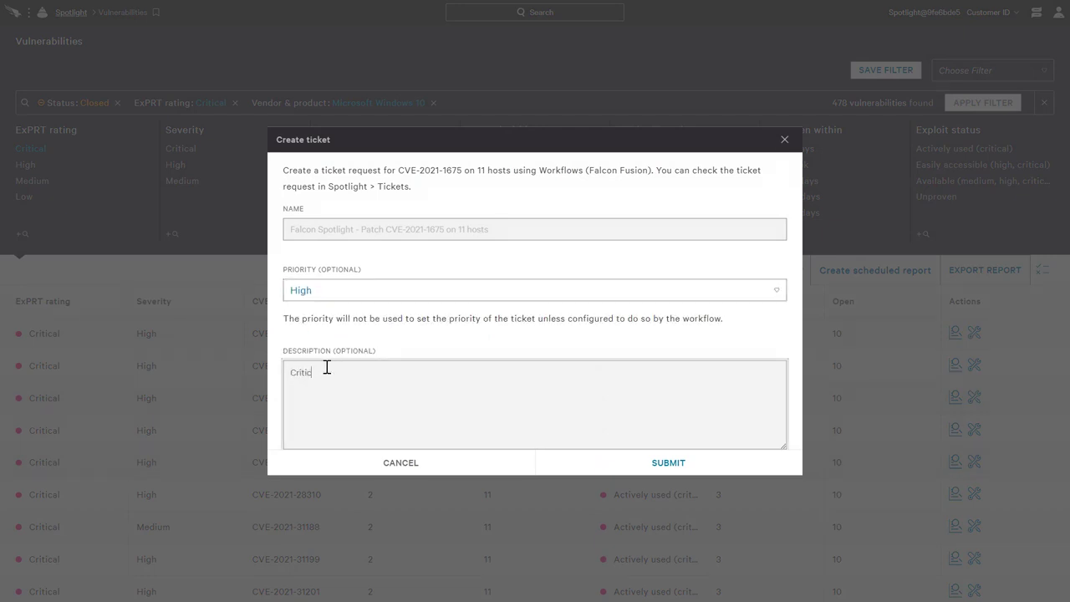
text(al Windows Vuln)
click(667, 463)
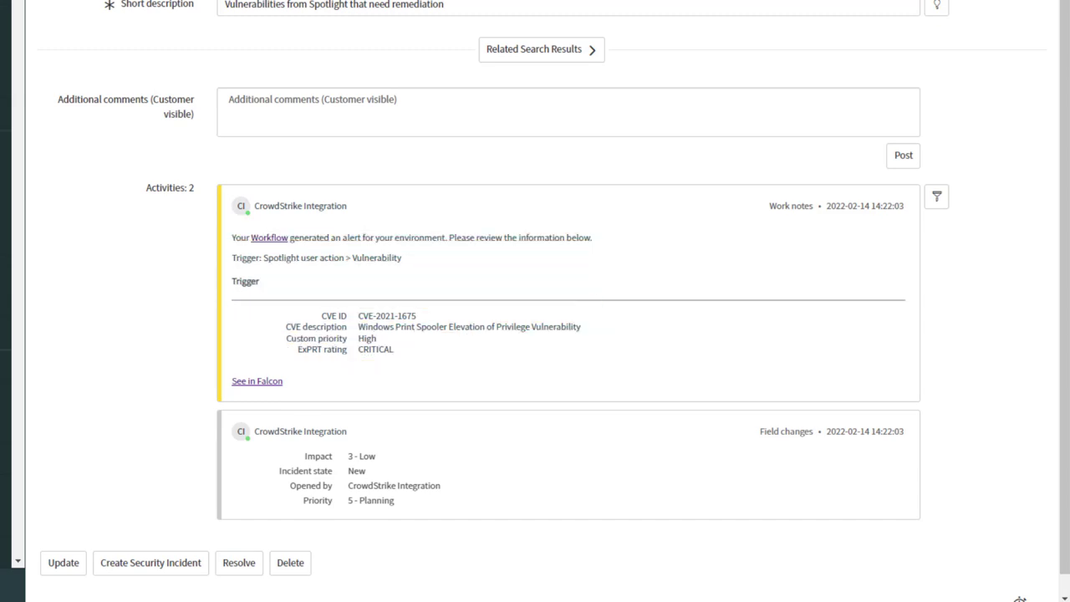
Step: Follow the See in Falcon link from the ServiceNow incident's work notes
click(251, 381)
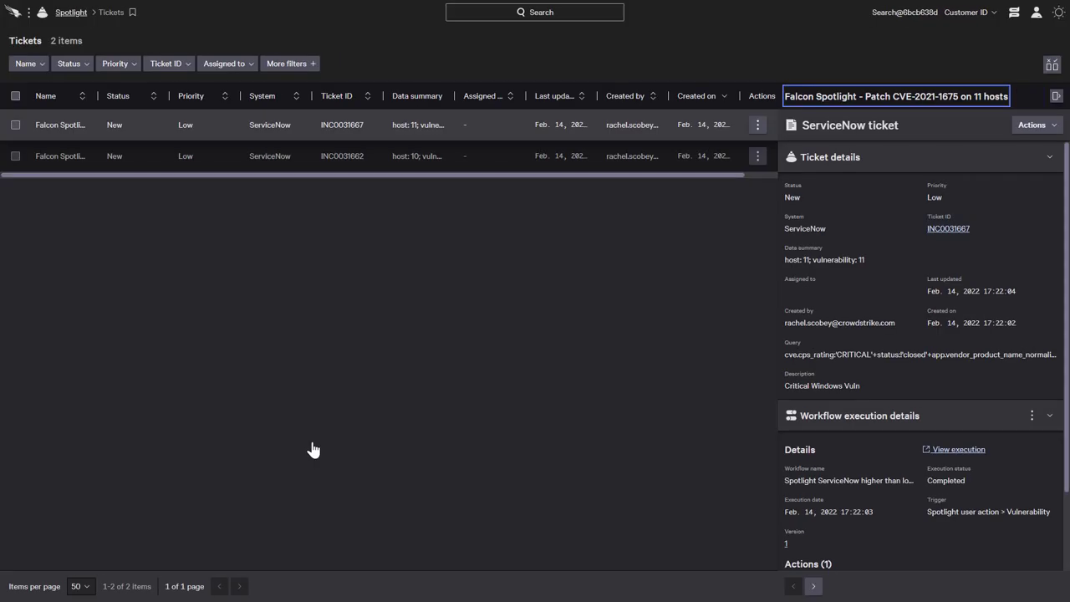
Step: Show the Actions options for the INC0031667 Spotlight ticket
click(1051, 128)
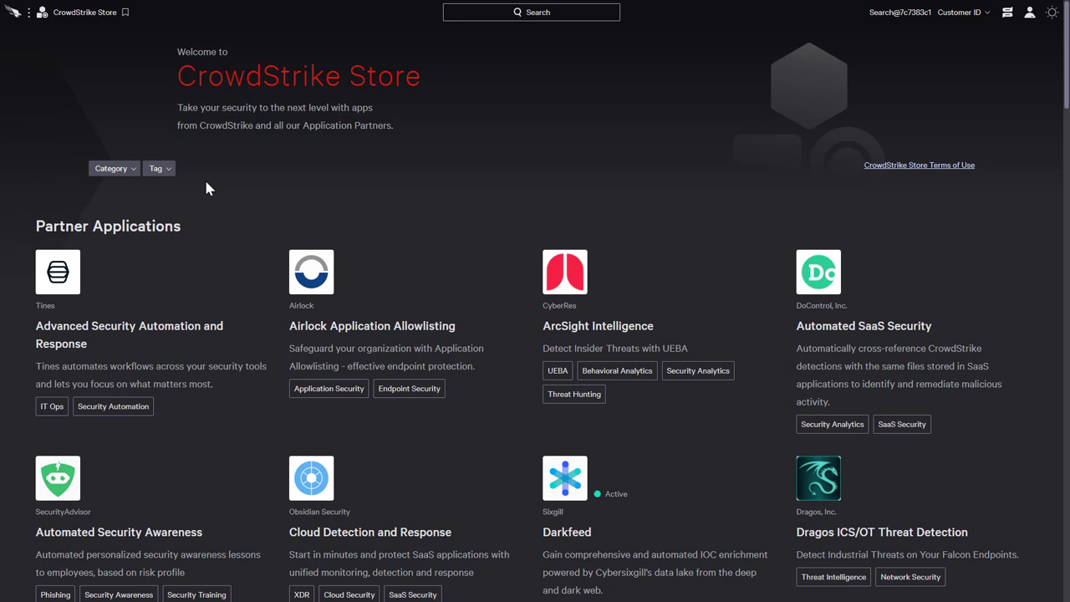
Step: Filter the CrowdStrike Store to Plugin apps and select Falcon Fusion for ServiceNow ITSM
click(170, 171)
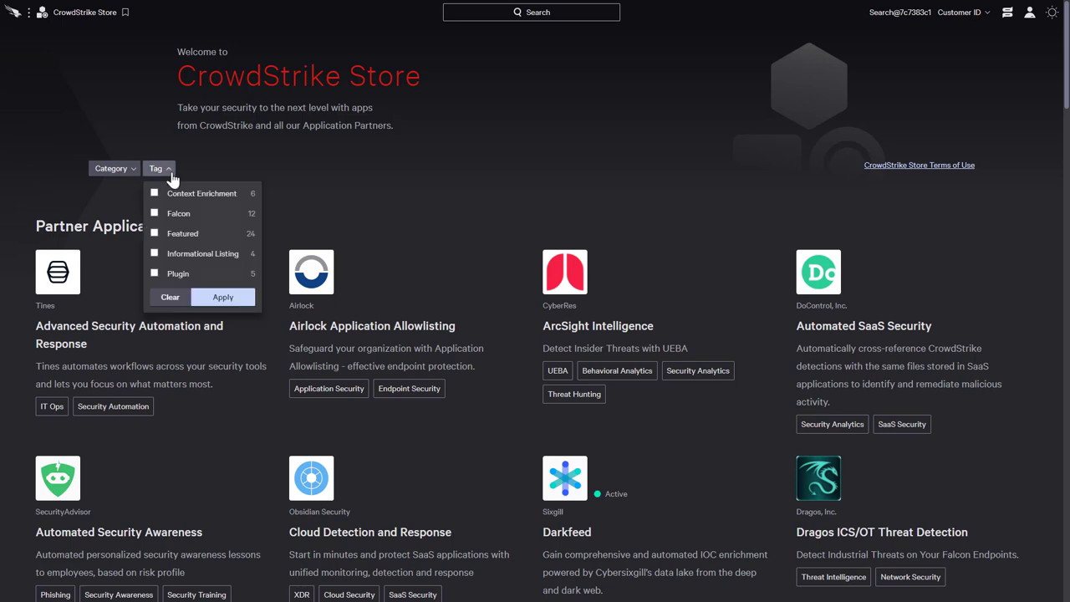
click(153, 273)
click(223, 297)
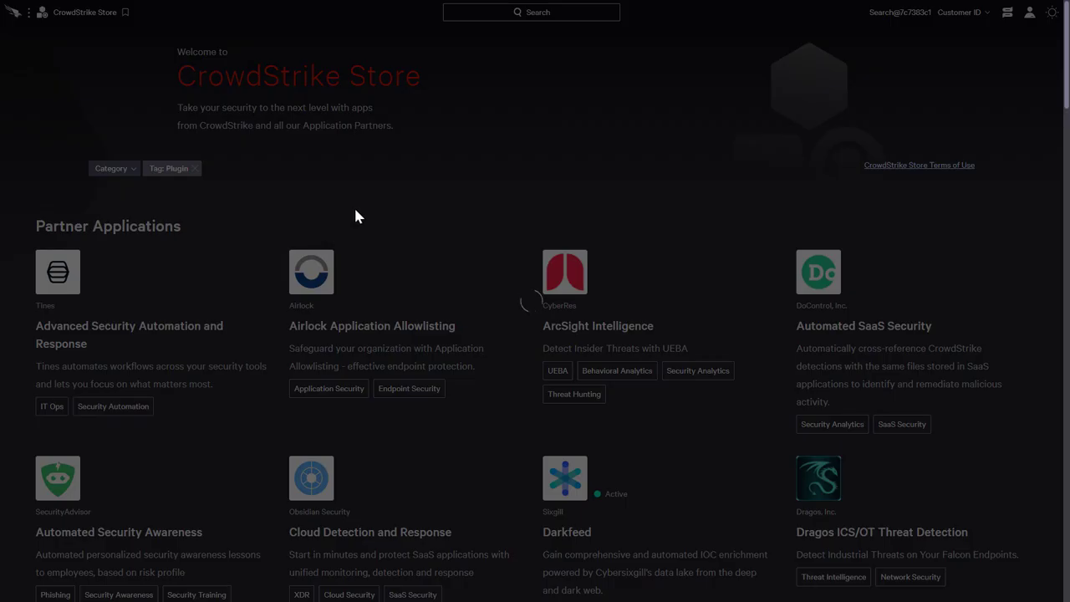
click(394, 298)
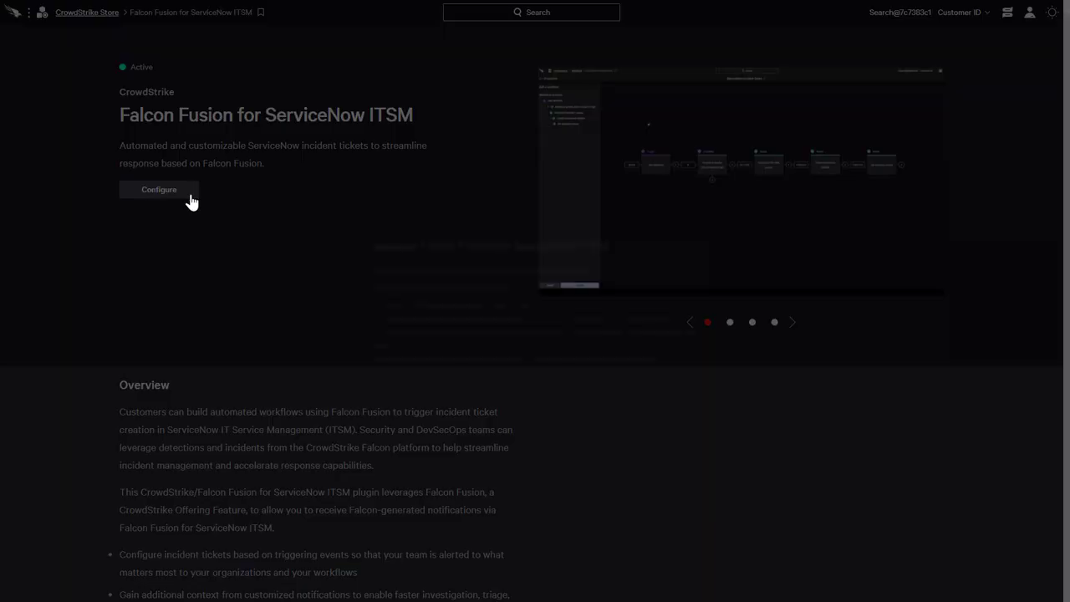
Step: Add a blank ServiceNow ITSM plugin configuration showing Name, Base URL, Username and Password fields
click(185, 194)
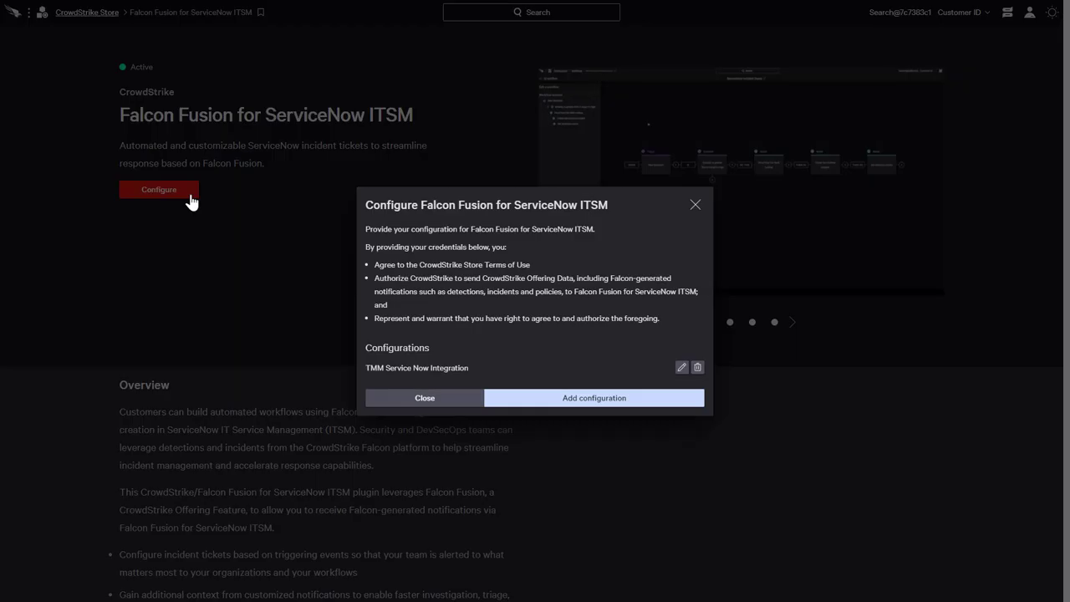
click(681, 291)
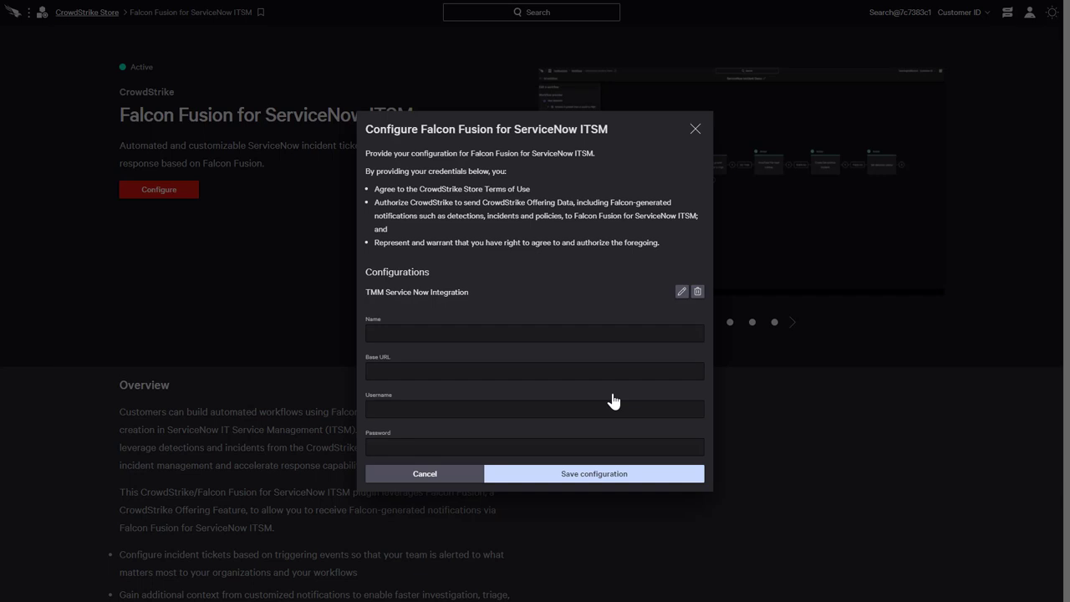